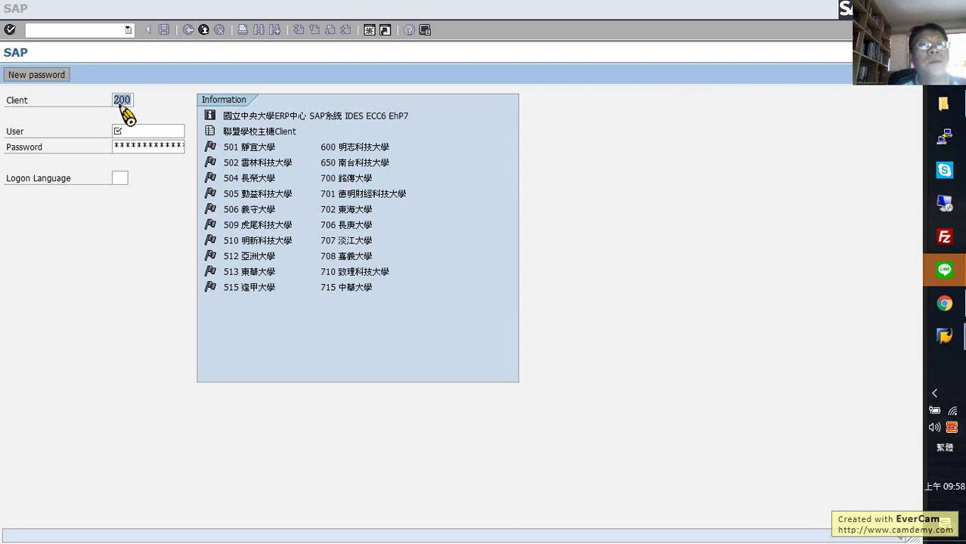
- Set the logon client to 510
left_click(124, 103)
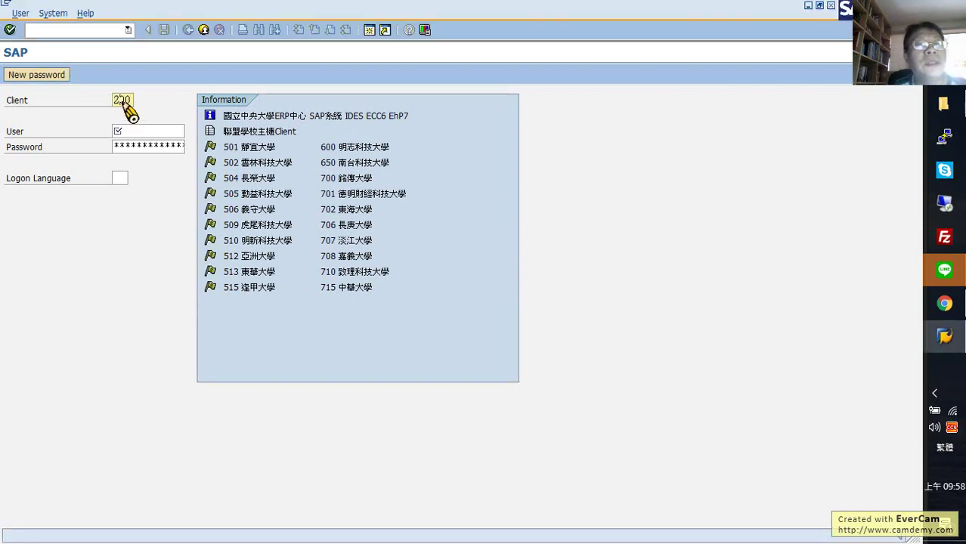
double_click(130, 105)
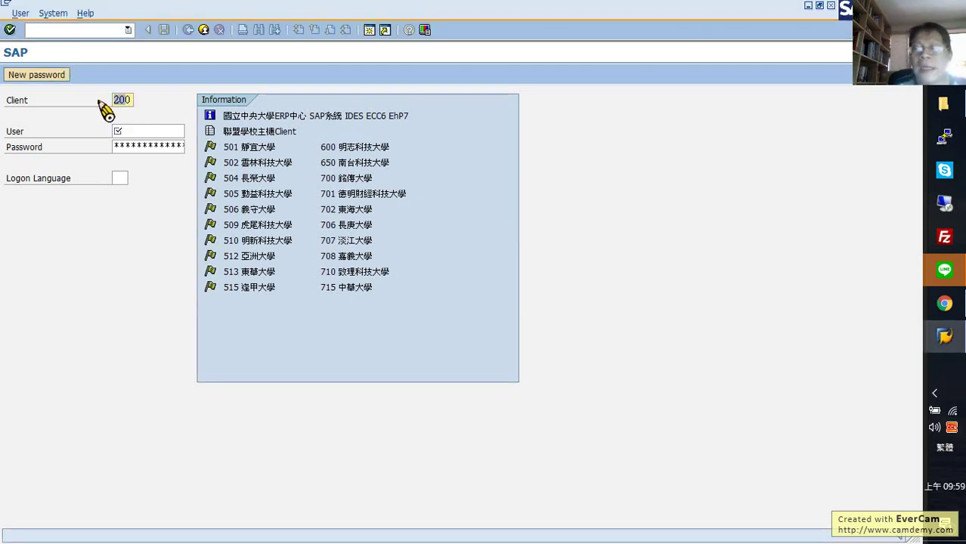
key("BackSpace")
type("51")
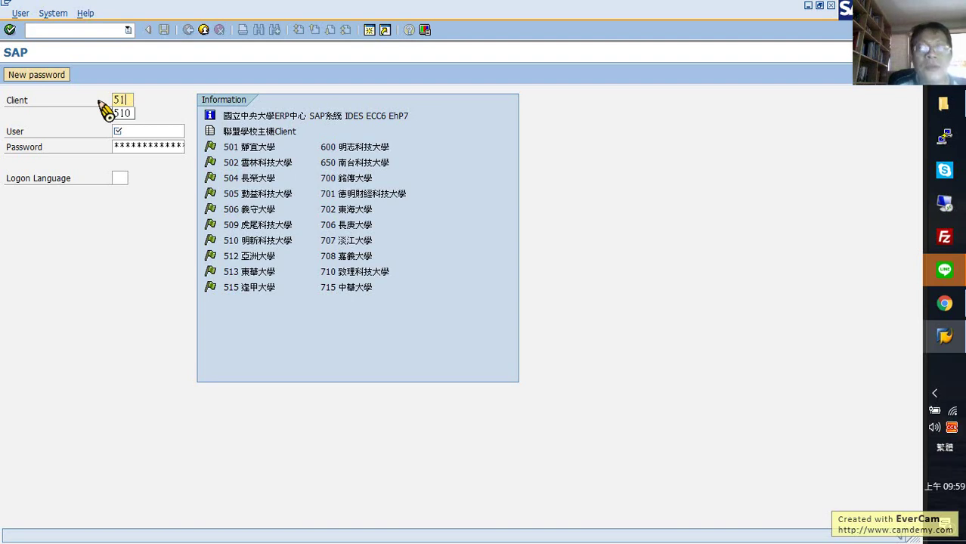
type("0")
key("Tab")
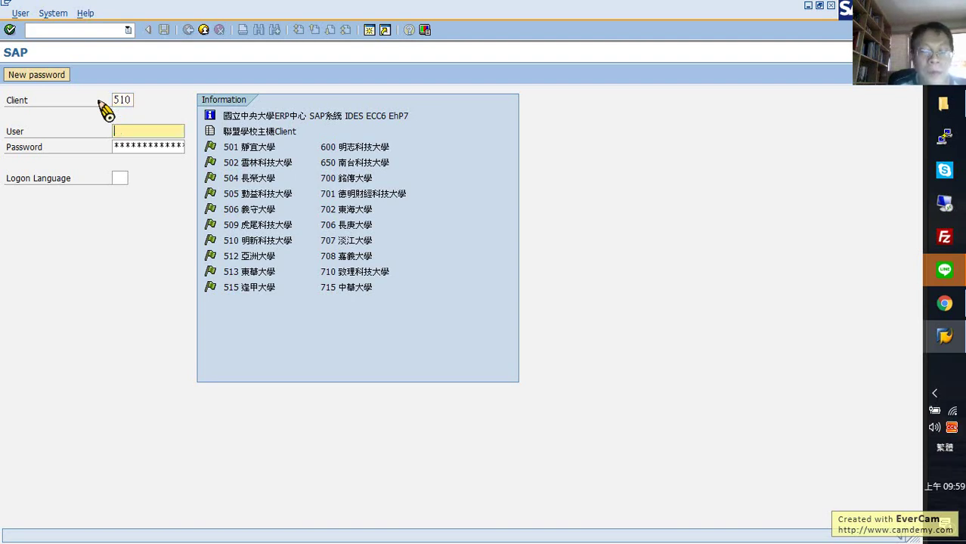
- Enter the user ID and the account password in the logon form
type("ERP")
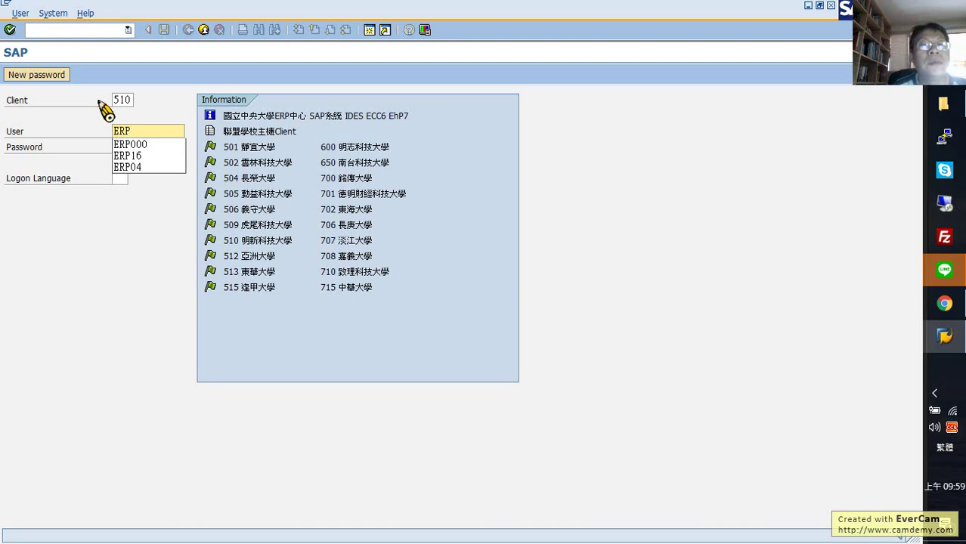
type("000")
key("Tab")
type("*************")
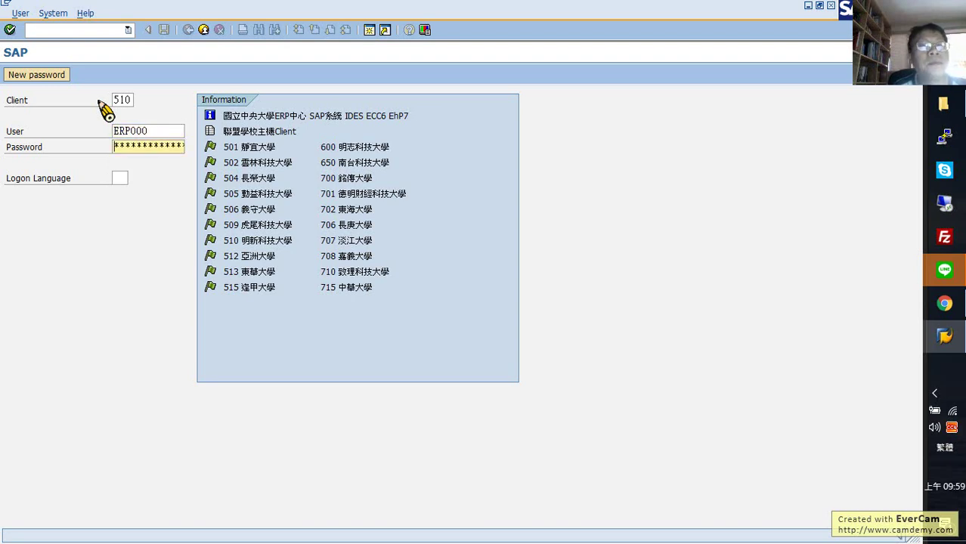
key("Right")
key("Right")
key("Right")
key("Right")
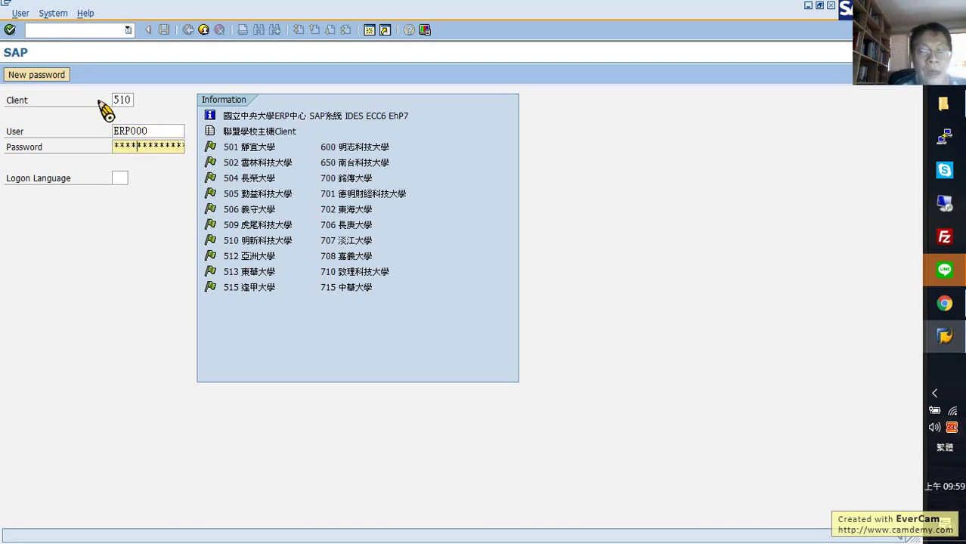
key("Right")
key("Right")
key("Right")
key("Right")
- Set the logon language to zf and log on to the system
key("Tab")
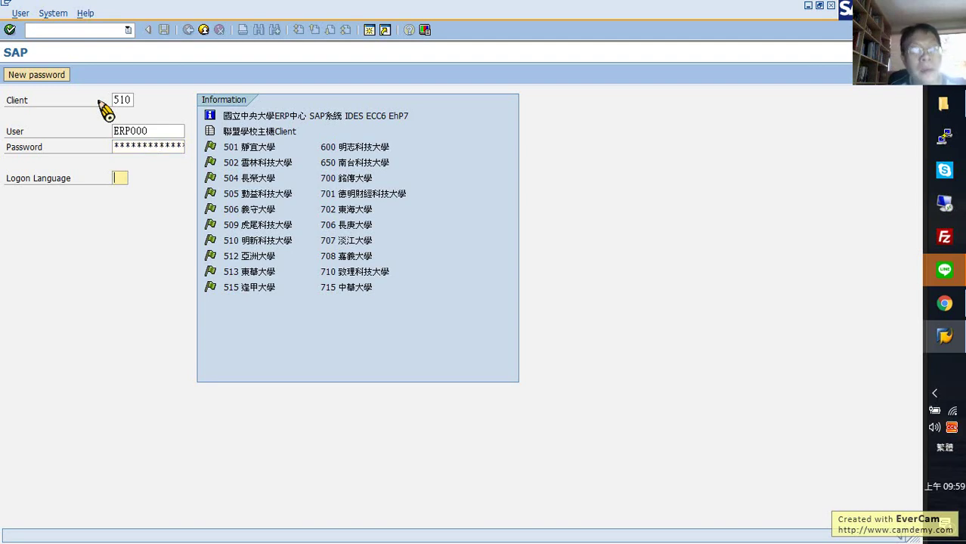
type("zf")
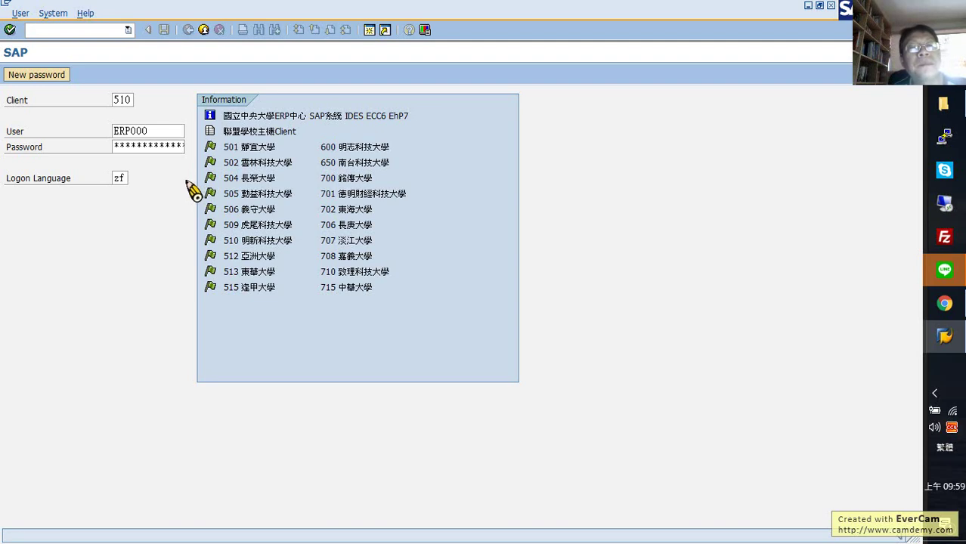
key("Return")
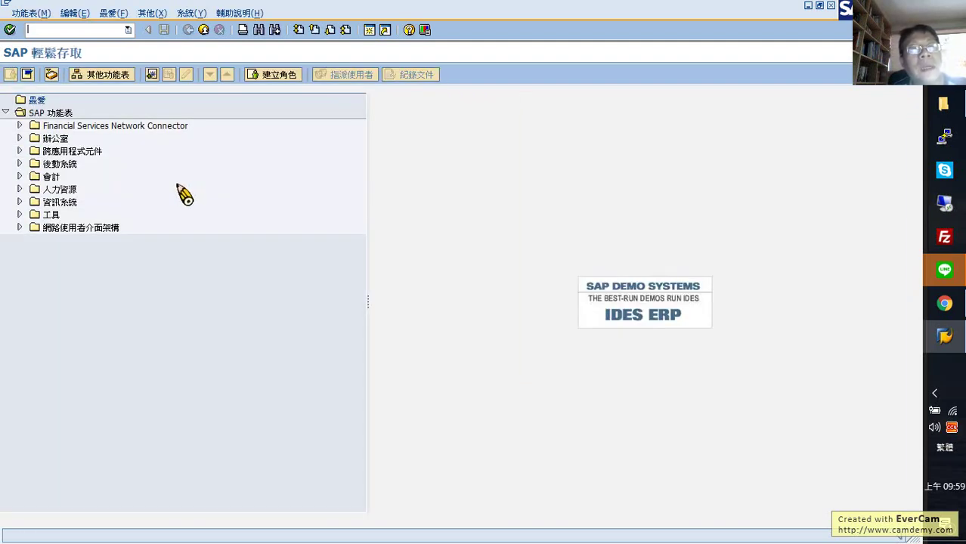
- Expand the 後勤系統 folder and its 銷售與配銷 subfolder in the SAP menu, keeping 後勤執行系統 collapsed
left_click(70, 167)
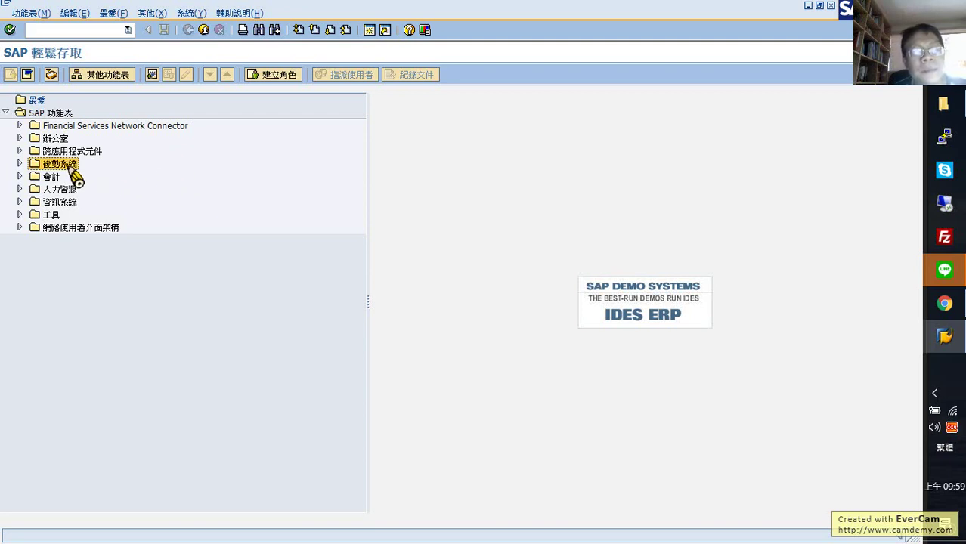
left_click(20, 164)
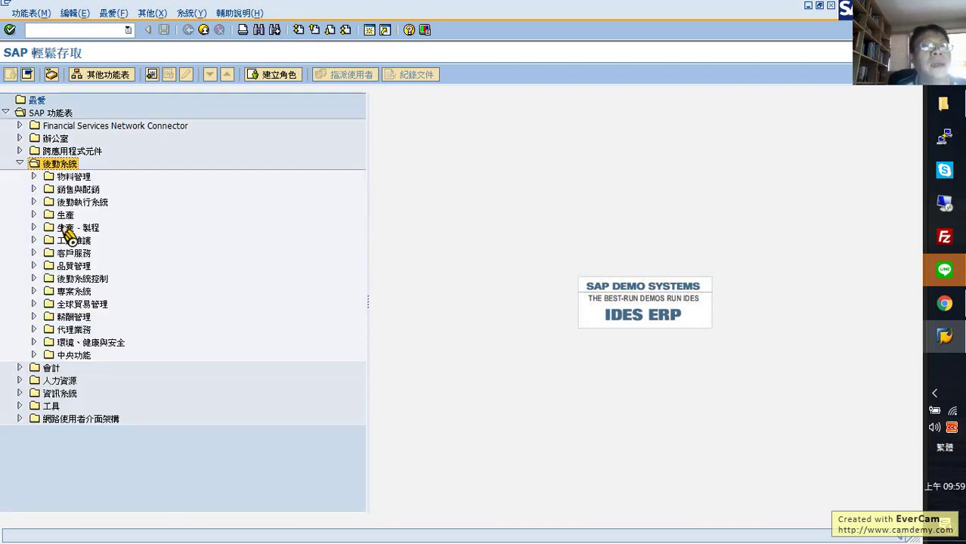
left_click(98, 206)
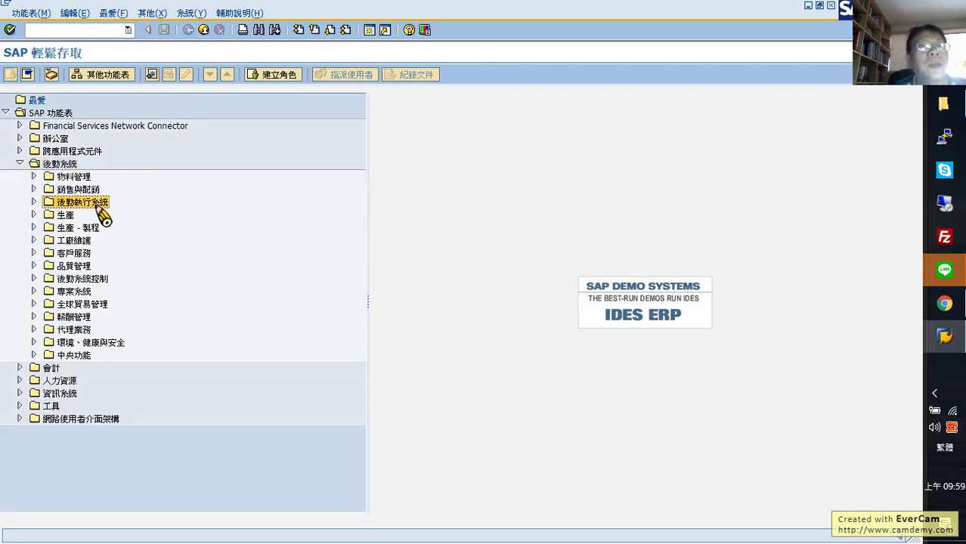
left_click(34, 202)
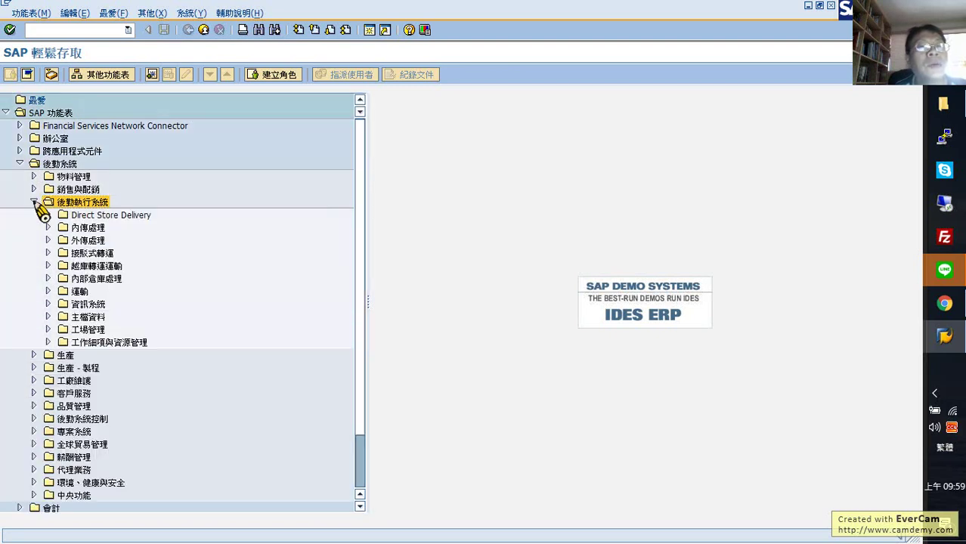
left_click(34, 190)
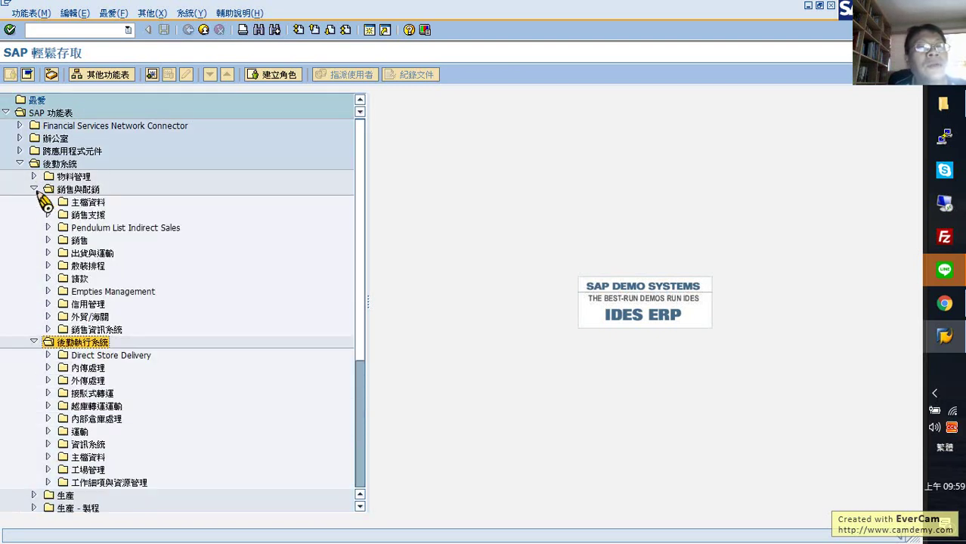
left_click(34, 343)
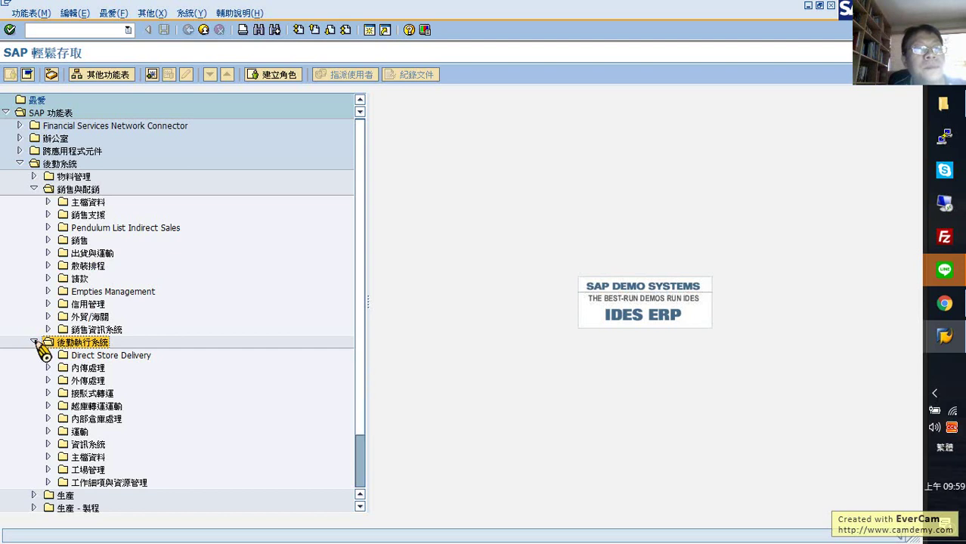
- Open the function for creating condition records (建立條件記錄) under 主檔資料 > 條件 in 銷售與配銷
left_click(48, 201)
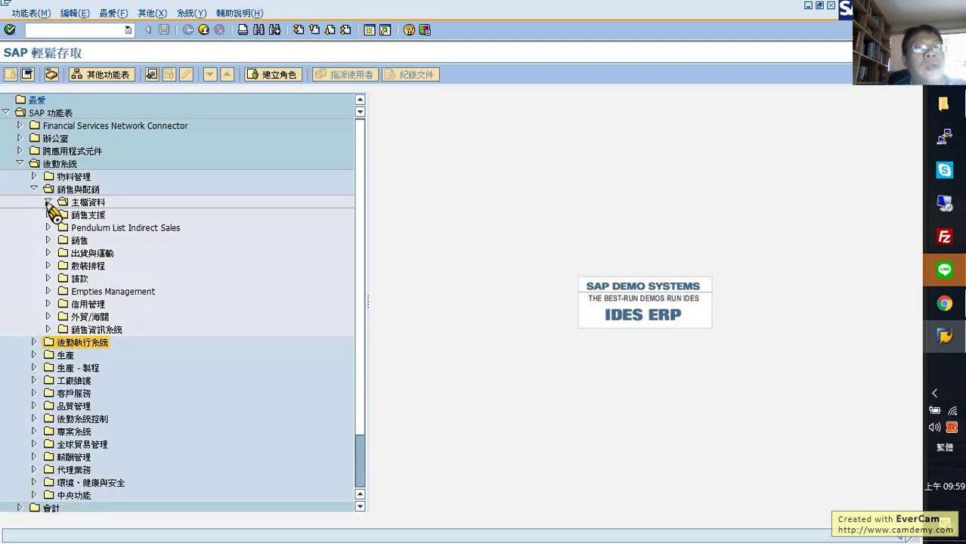
left_click(94, 241)
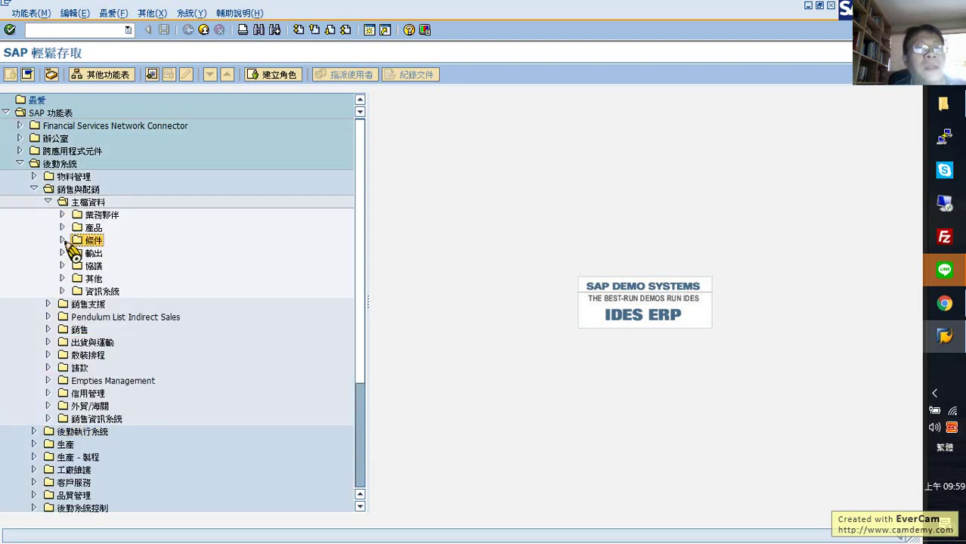
left_click(125, 255)
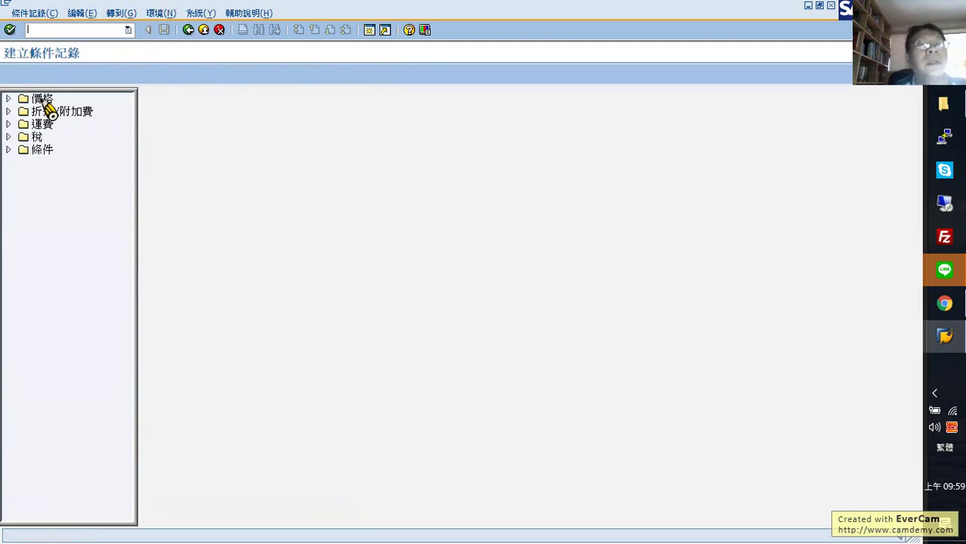
- Open fast entry of customer/material condition records for 個別價格 in the 價格 group
left_click(9, 99)
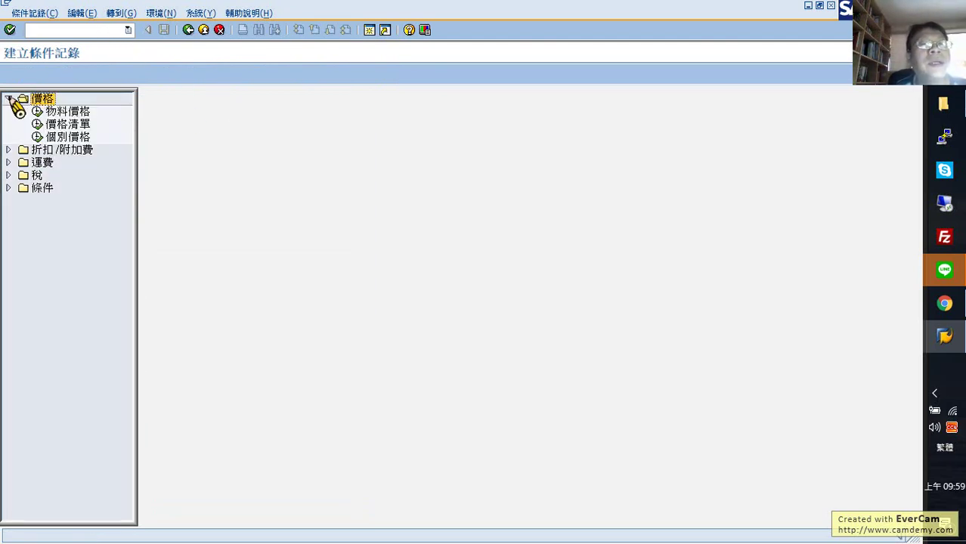
left_click(66, 140)
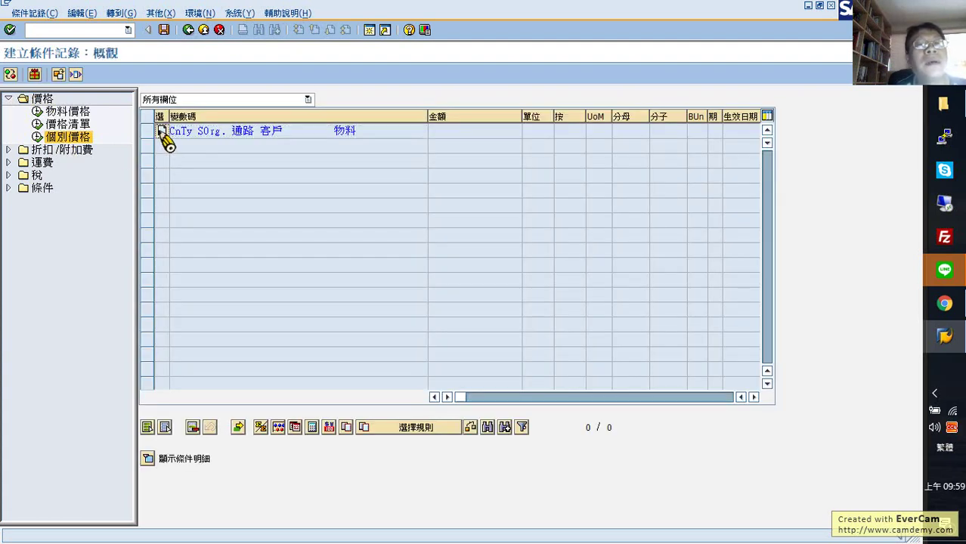
double_click(162, 132)
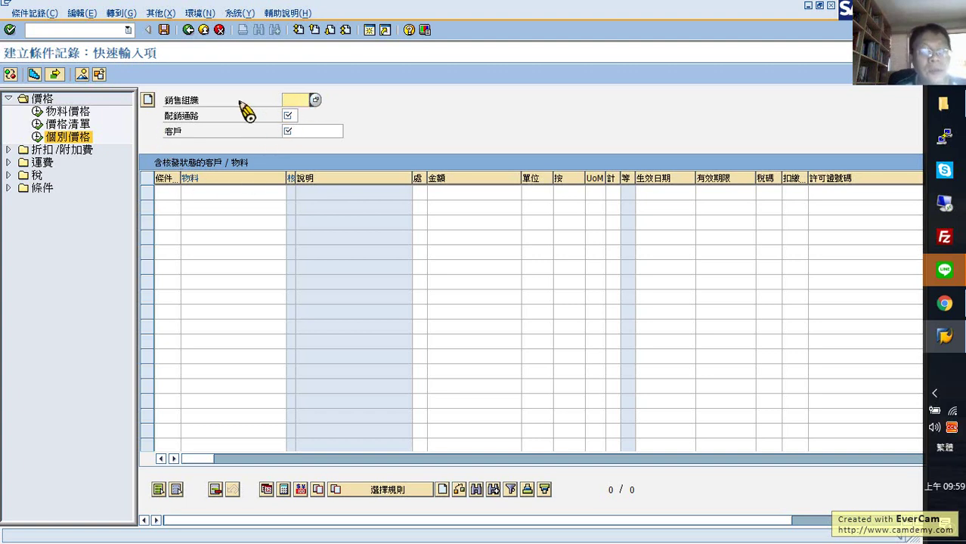
- Set the sales organization to 1000 and the distribution channel to 10
type("1000")
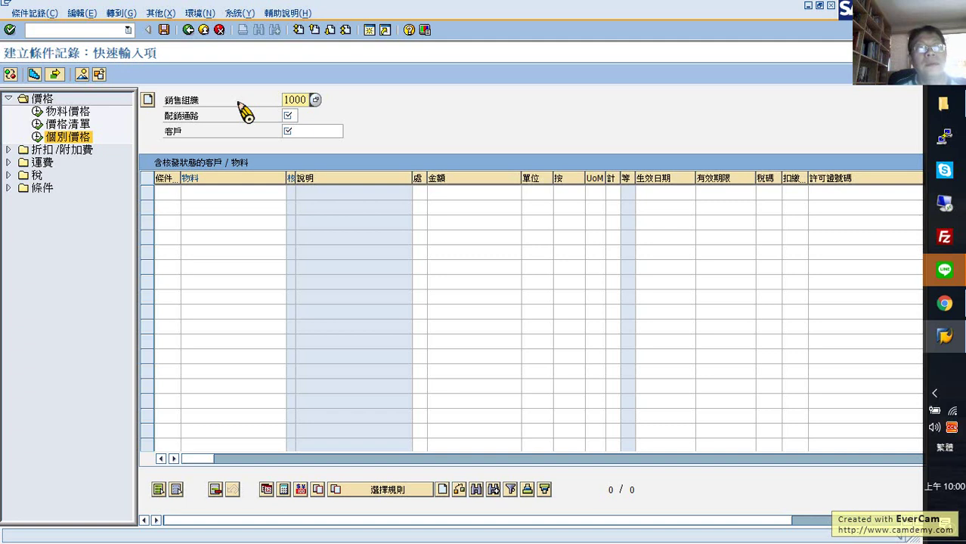
key("Tab")
type("10")
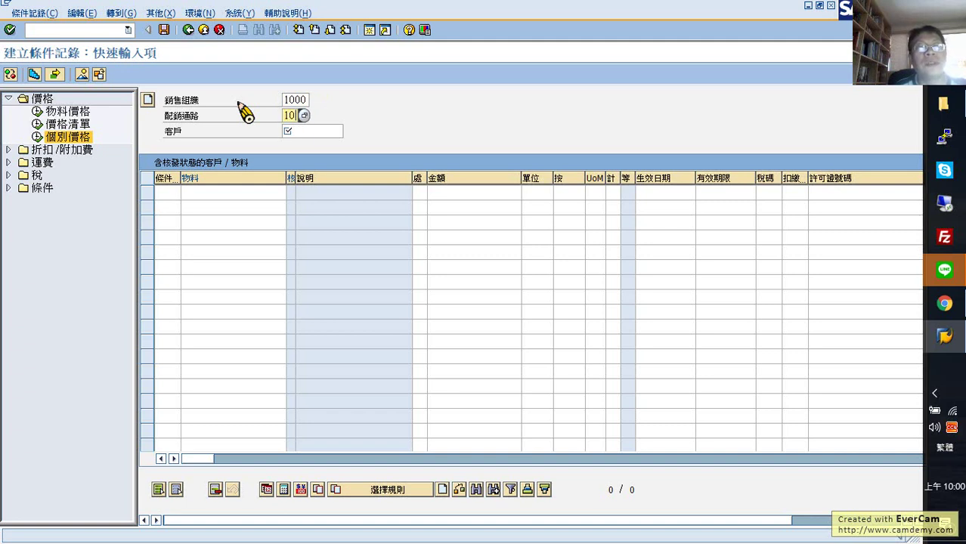
key("Tab")
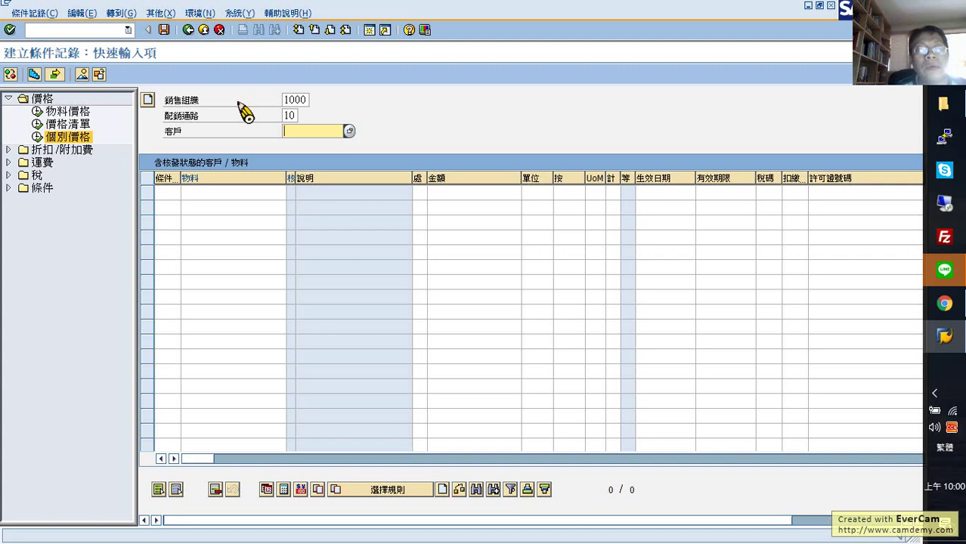
type("7")
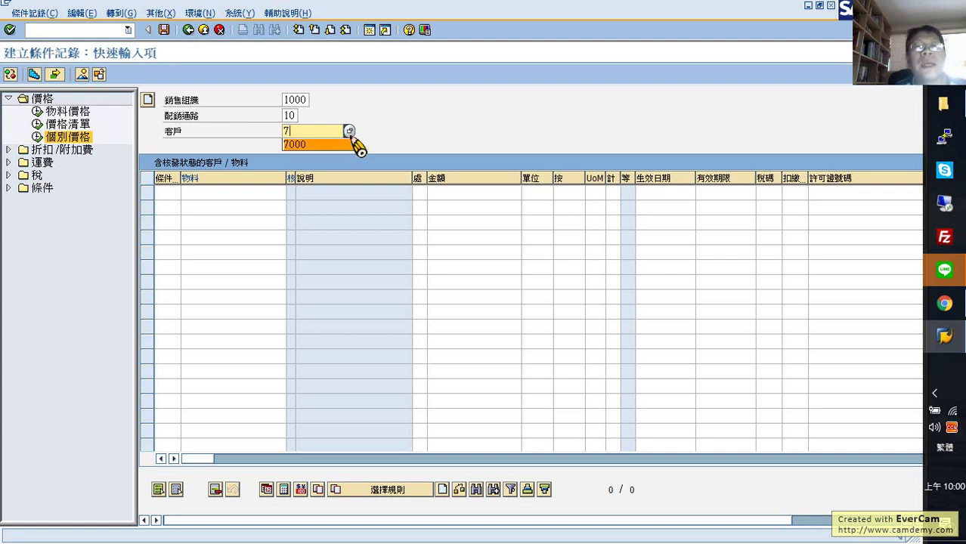
left_click(371, 160)
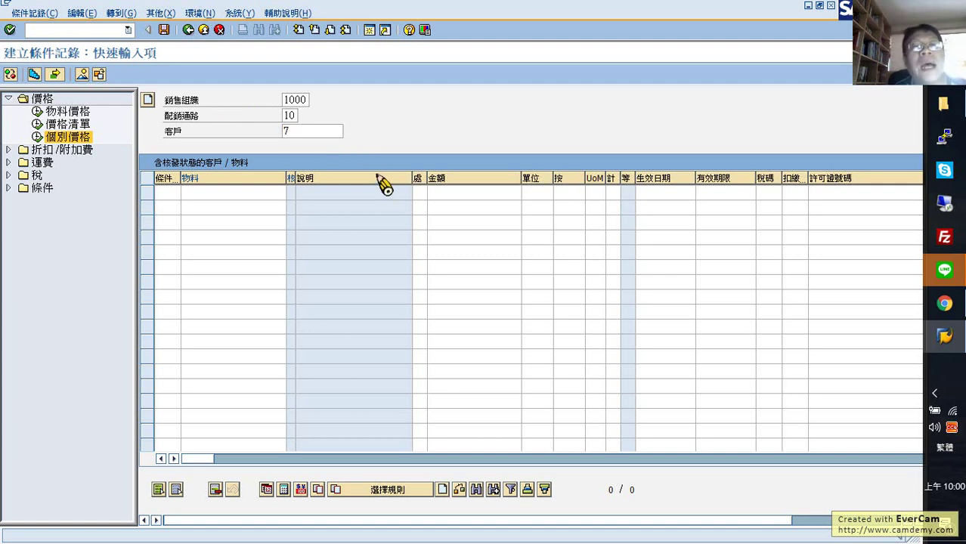
key("F4")
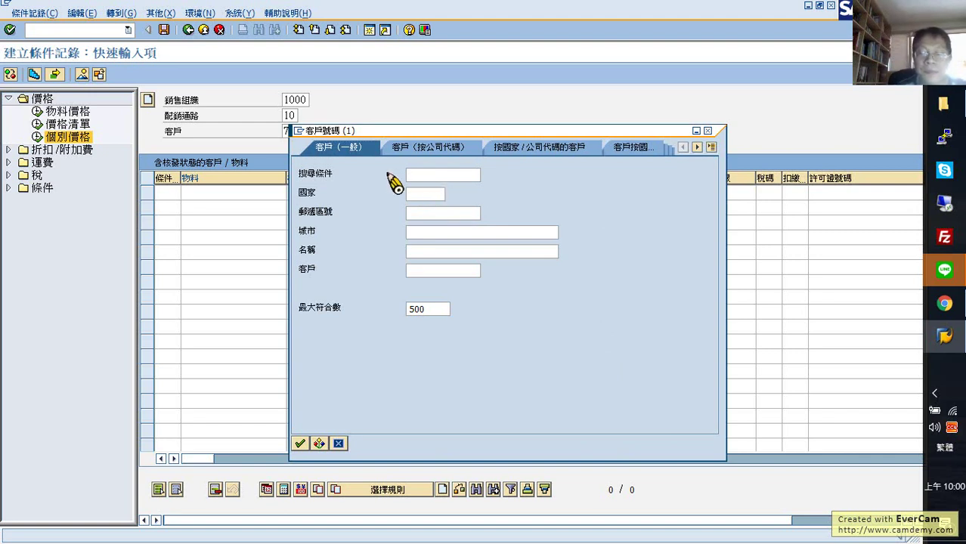
type("MUST")
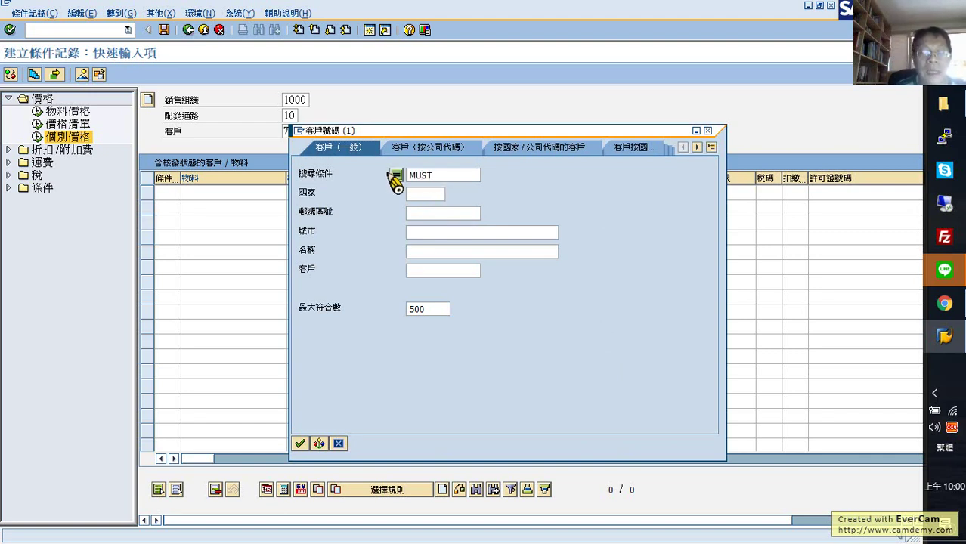
type("BA2017")
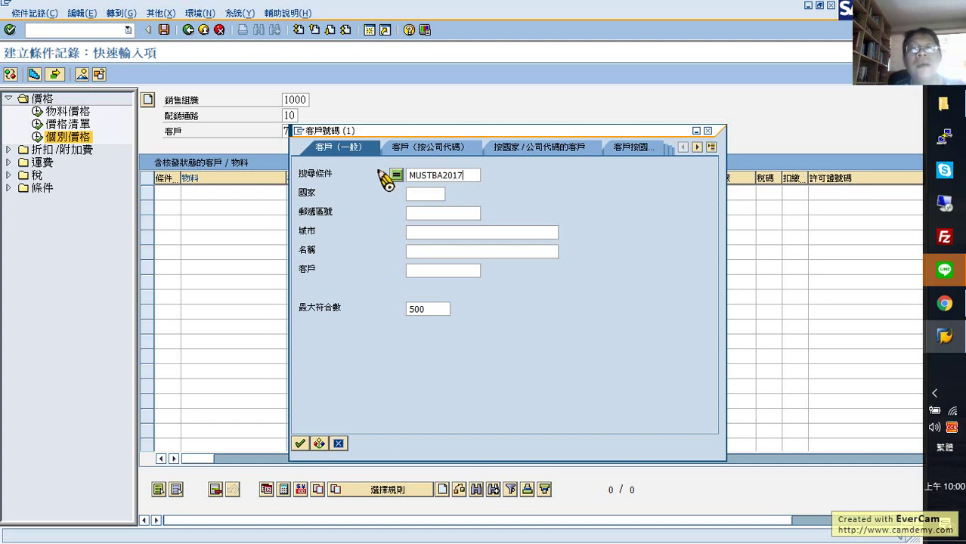
left_click(300, 443)
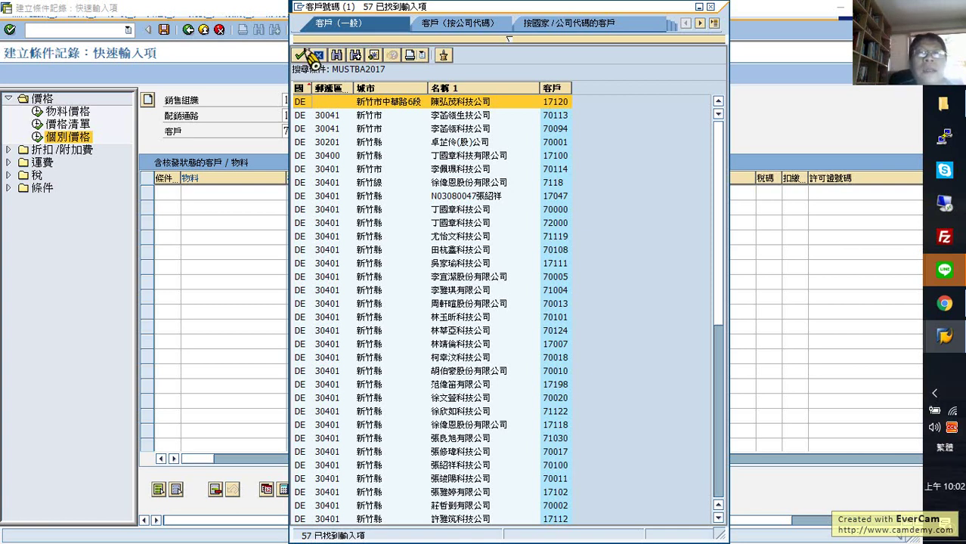
left_click(444, 162)
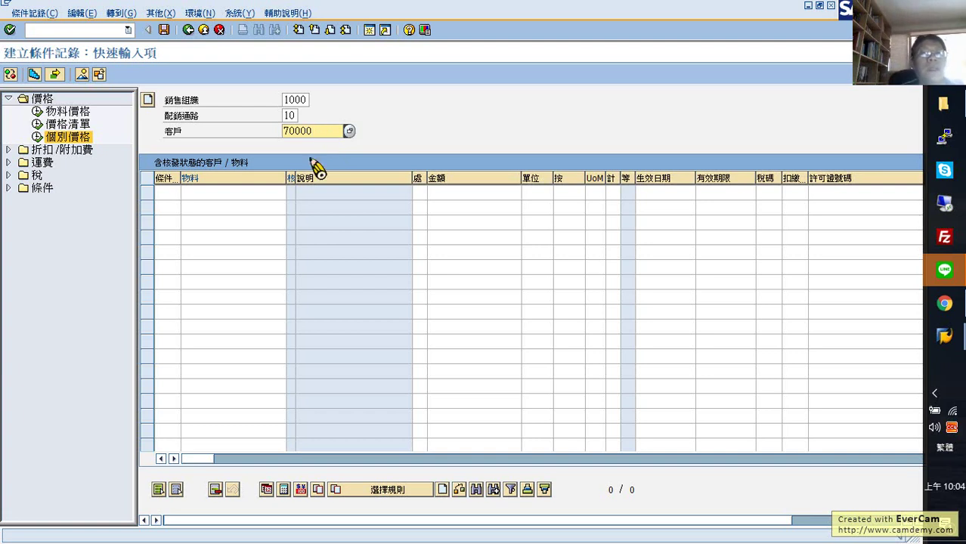
- Set the condition type of the first condition line to PR00 (價格) and go to its material field
left_click(172, 195)
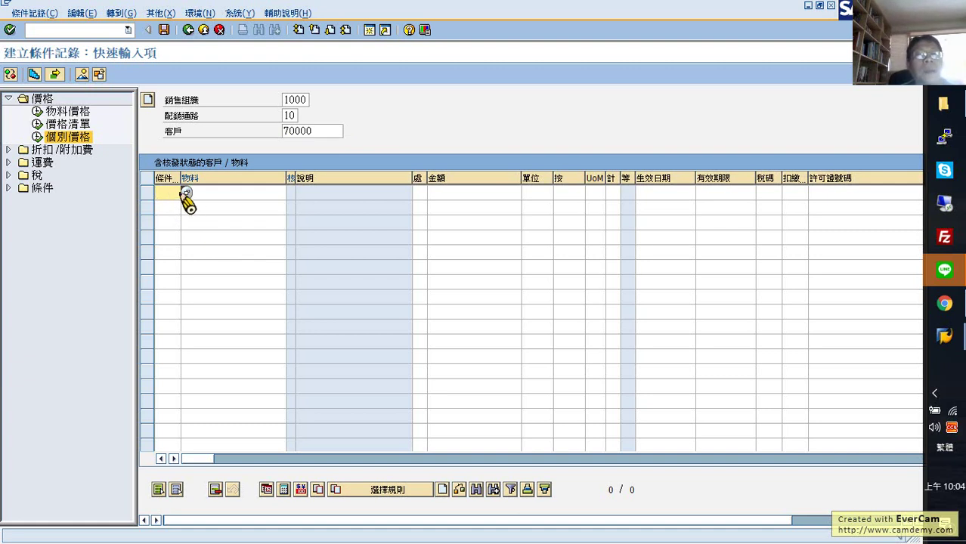
key("F4")
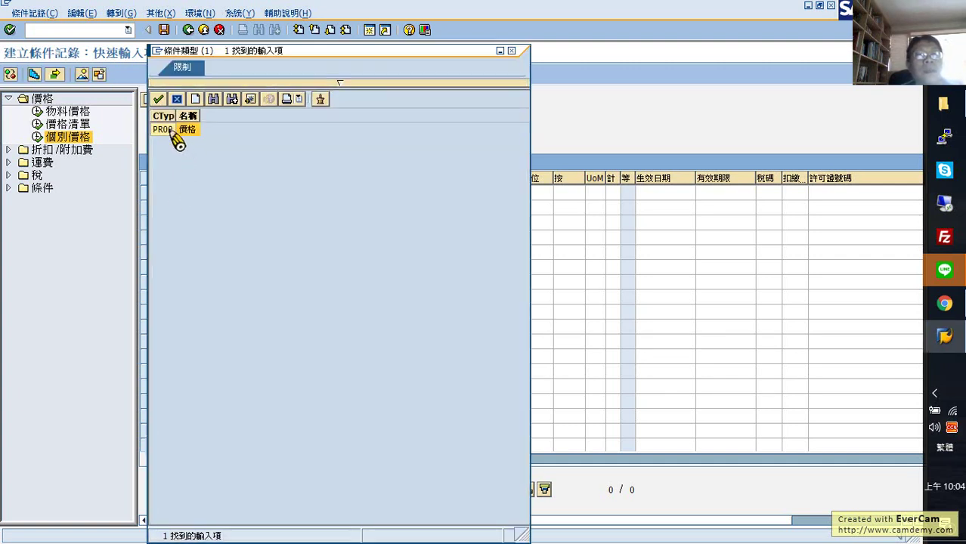
double_click(171, 130)
left_click(230, 196)
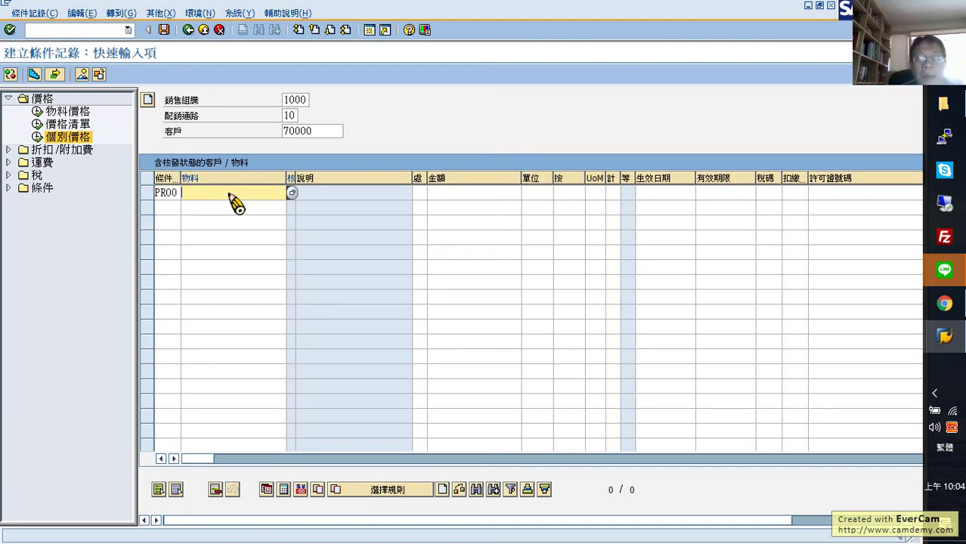
- Set the material of the PR00 condition line to MUST70000 and validate the entry
type("MUST")
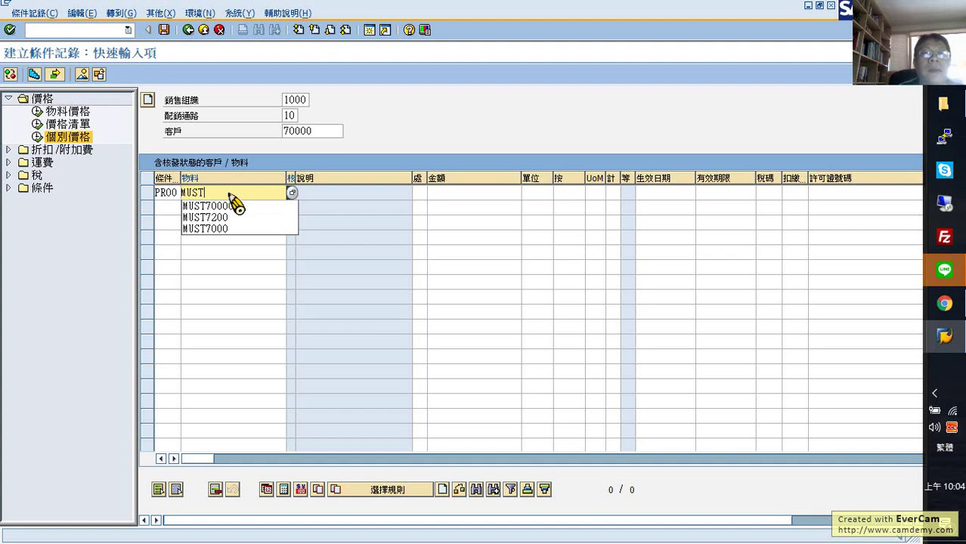
left_click(206, 206)
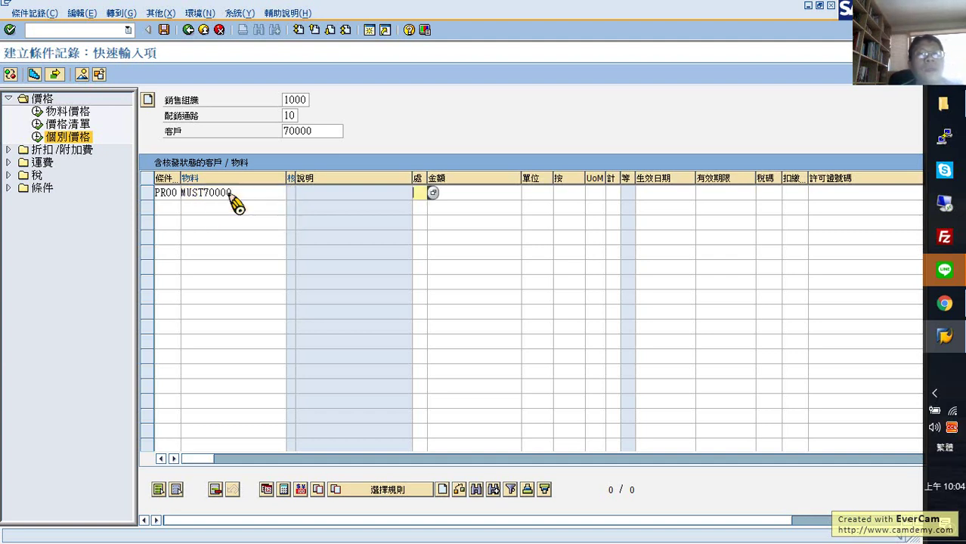
left_click(324, 195)
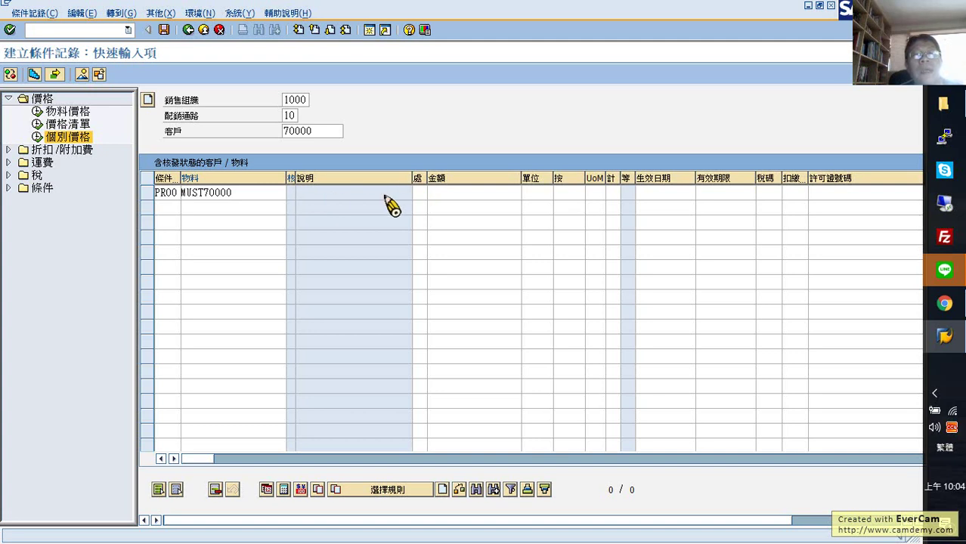
left_click(9, 30)
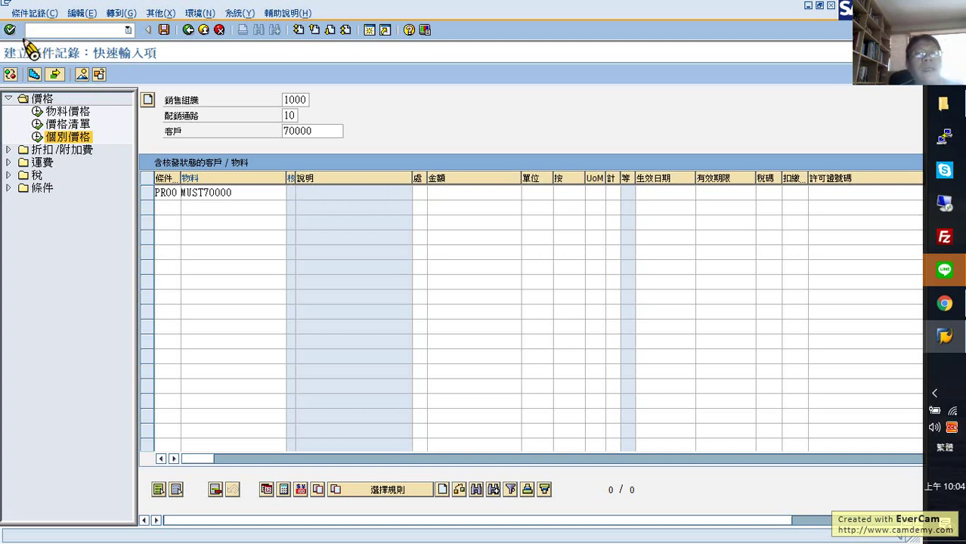
- Set the amount (金額) of the PR00 condition line for MUST70000 to 10
left_click(420, 194)
left_click(453, 195)
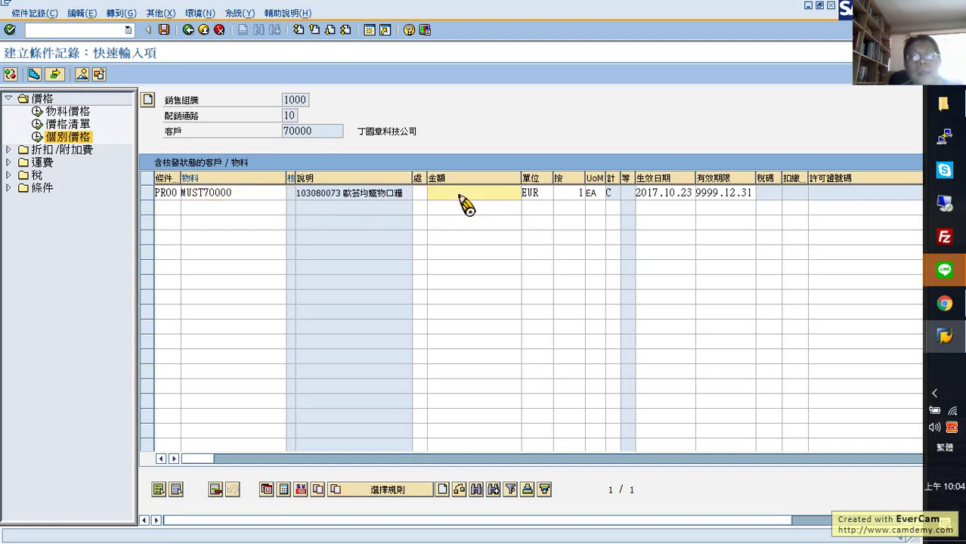
type("10")
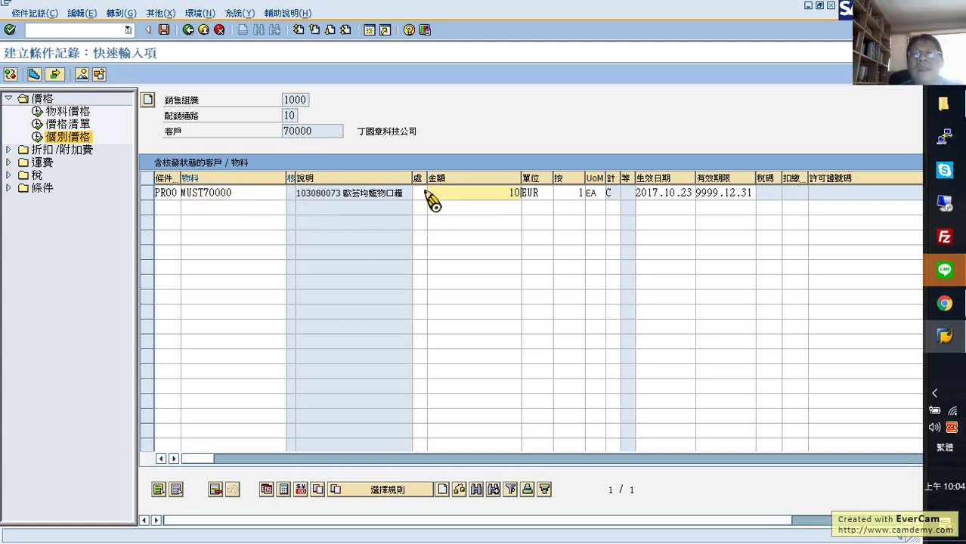
left_click(578, 195)
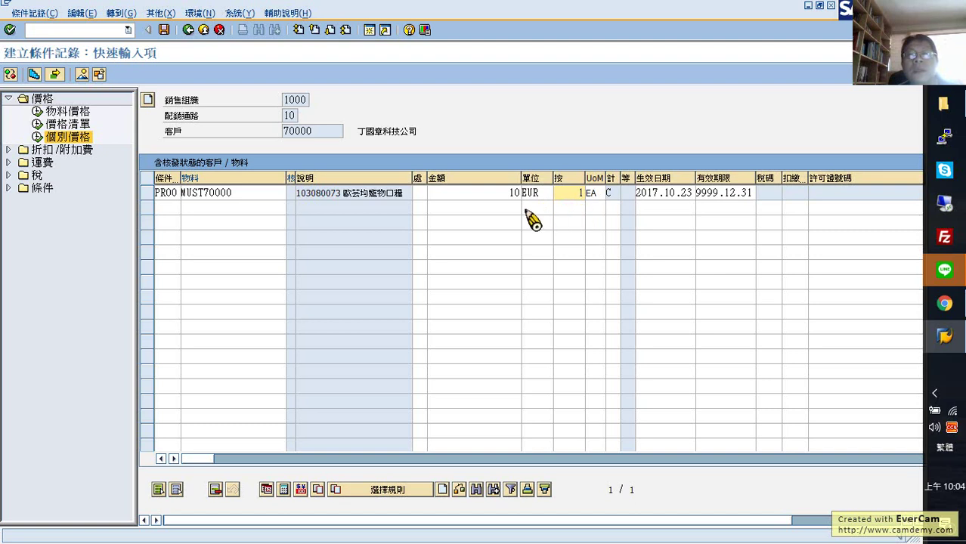
- Examine the possible calculation types (條件的計算類型) for the condition line and leave the list without choosing one
left_click(614, 193)
left_click(626, 192)
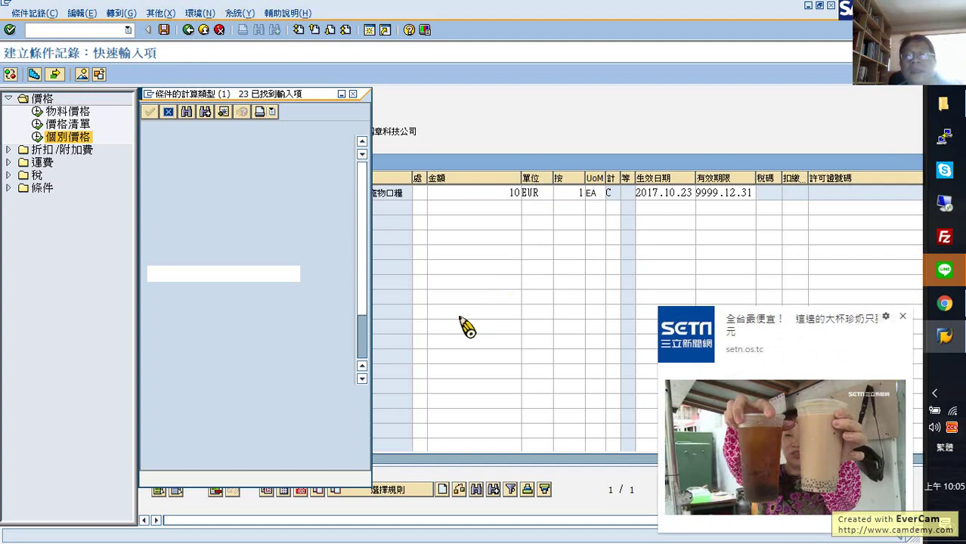
left_click(903, 316)
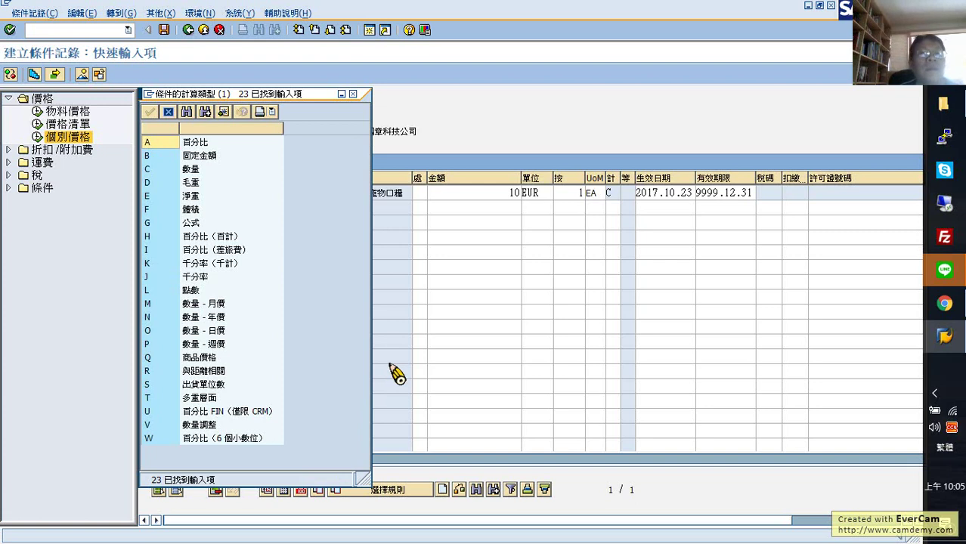
left_click(353, 95)
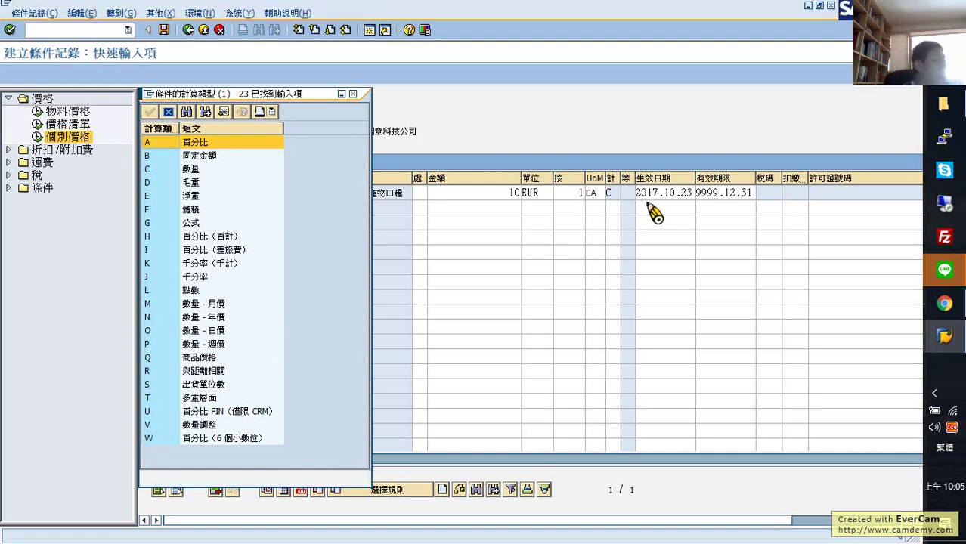
key("Escape")
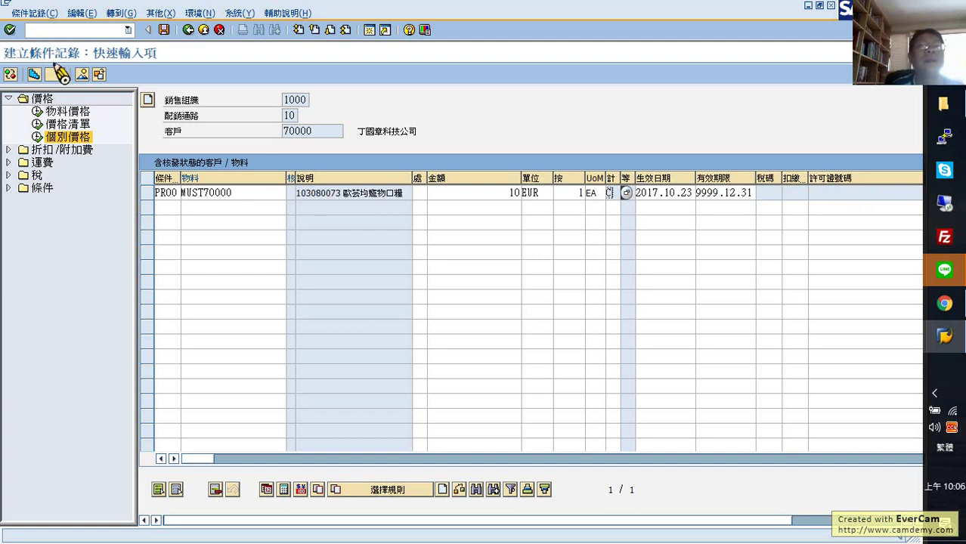
- Validate the completed PR00 condition line and save the condition record
left_click(9, 30)
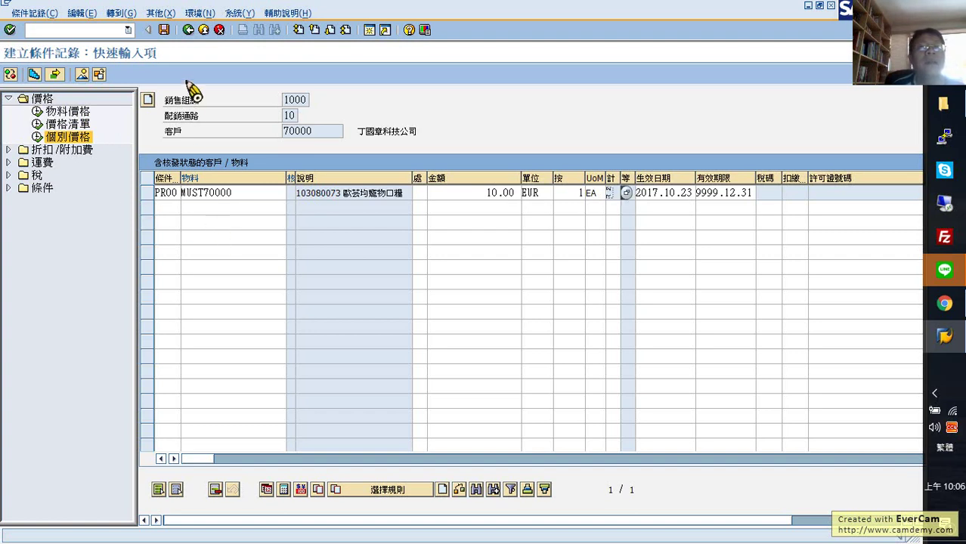
left_click(165, 30)
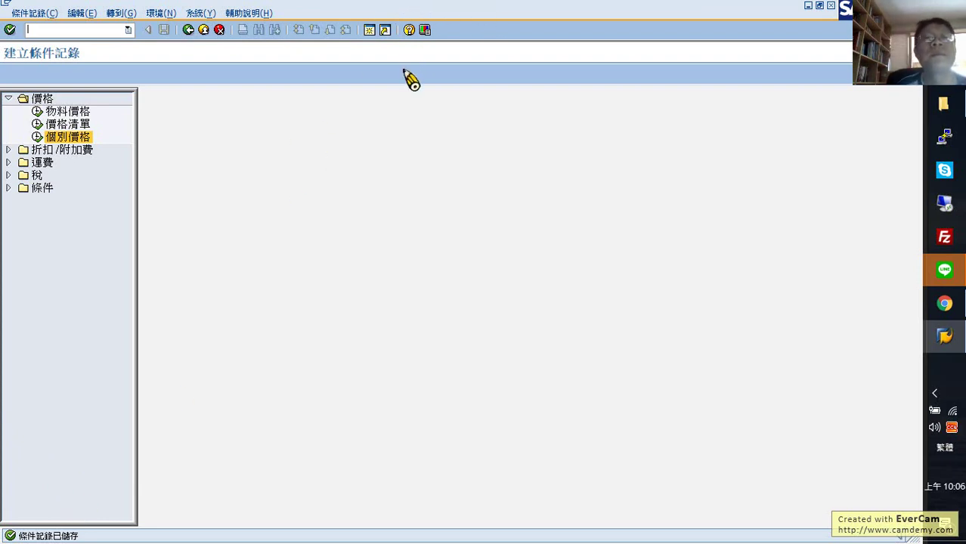
mouse_move(435, 12)
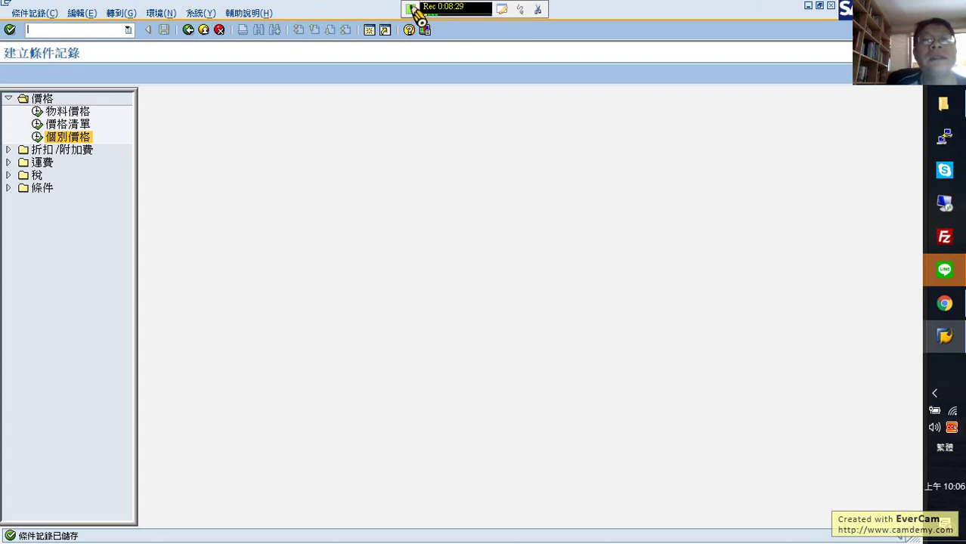
left_click(414, 14)
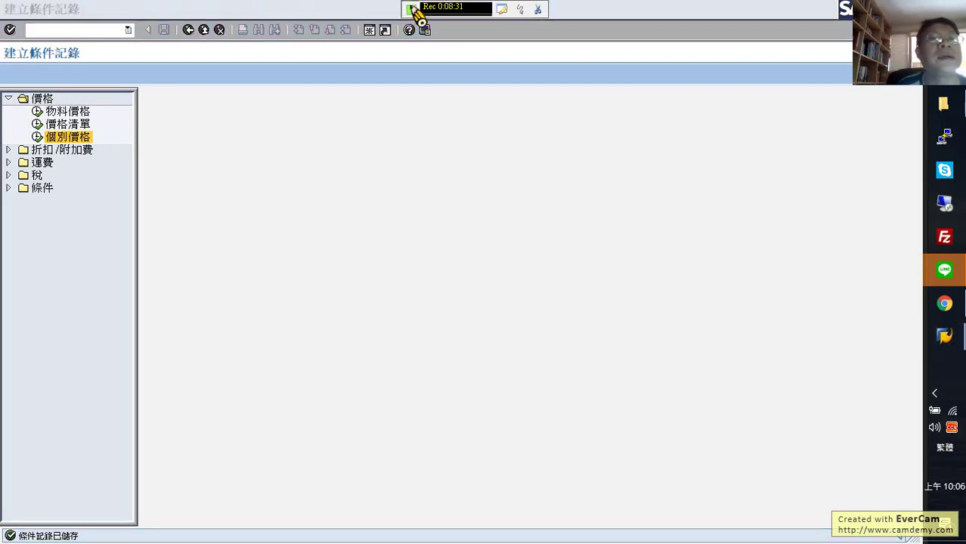